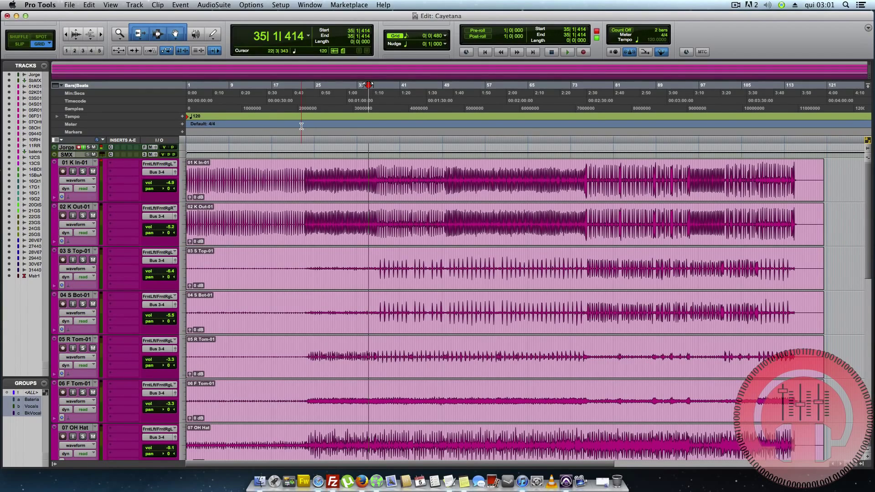
Insert the mono Channel Strip plug-in on the 01 K In-01 track and move its window clear of the side
left_click(123, 164)
mouse_move(231, 189)
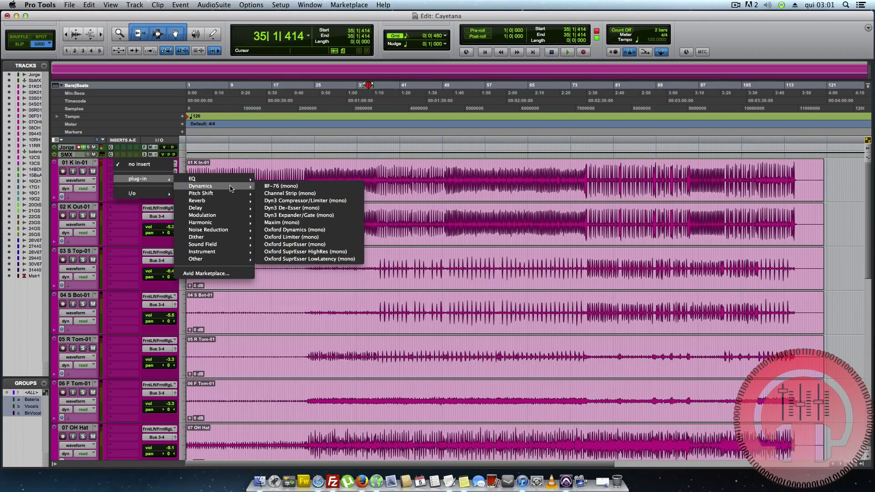
left_click(285, 193)
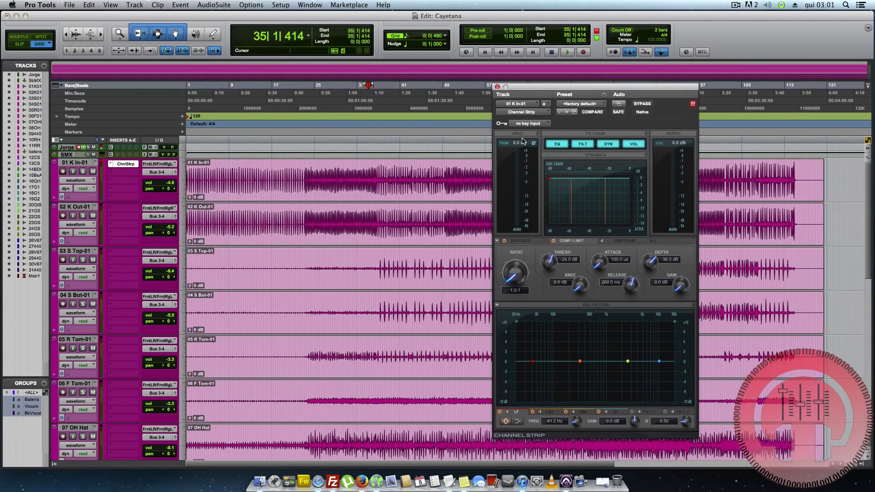
left_click_drag(576, 91, 400, 84)
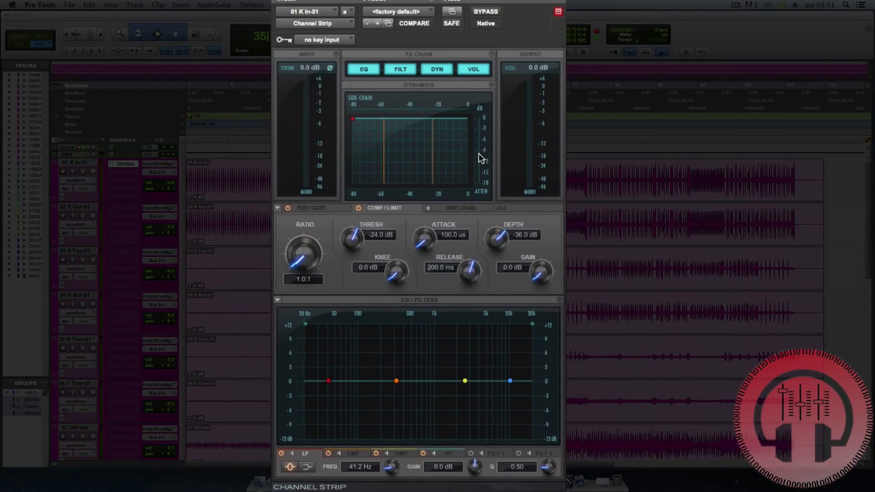
Switch the plug-in's input meter to gain reduction and back to input level
left_click(334, 53)
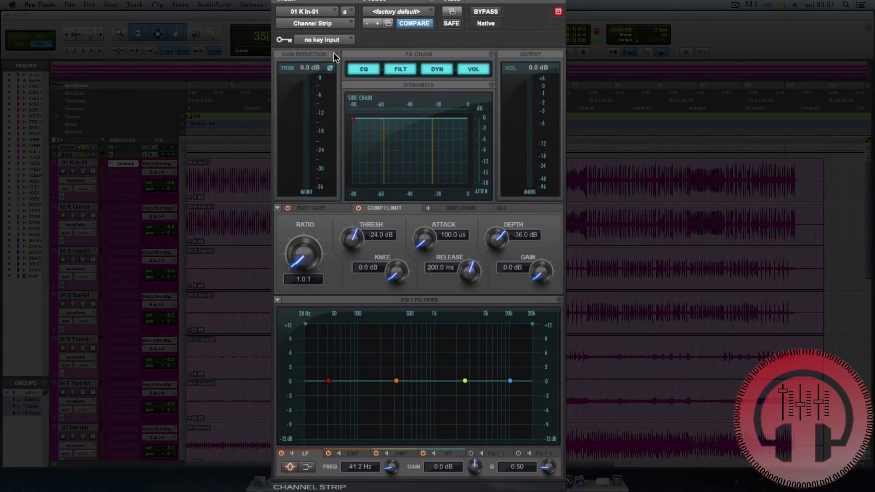
left_click(335, 53)
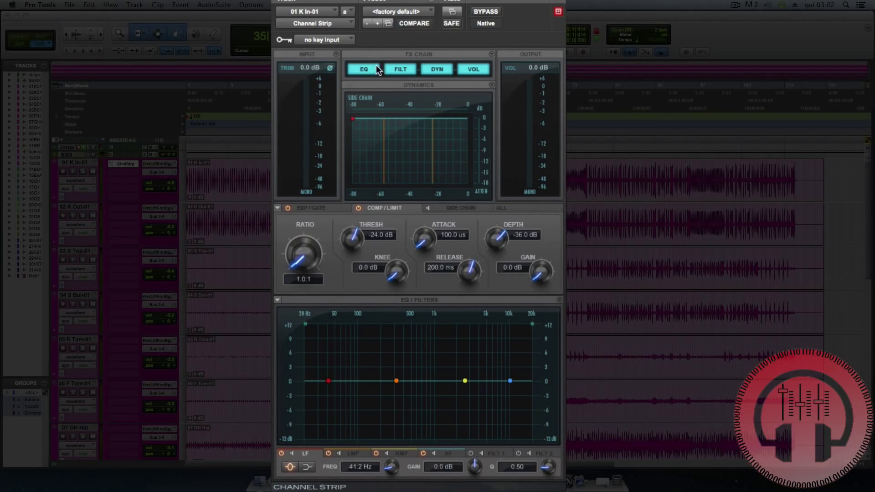
Try the EQ and filter modules in the FX chain and set Filter 1's high-pass cutoff to 52.5 Hz
left_click(360, 70)
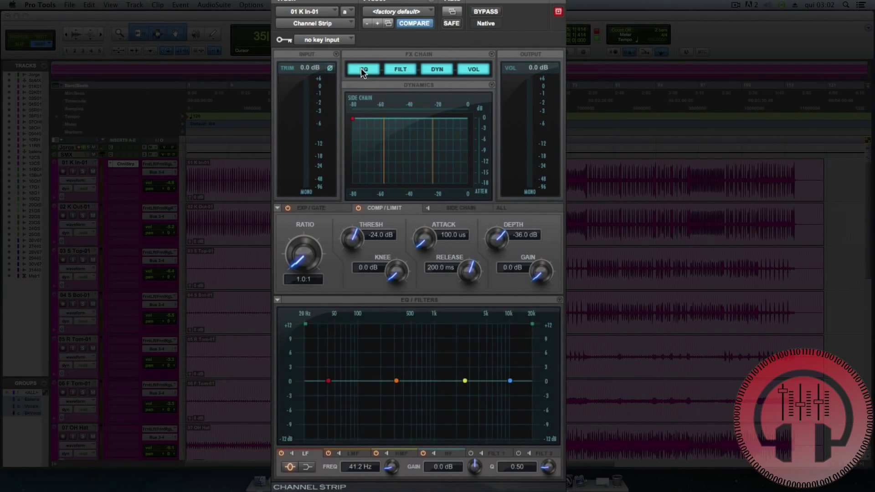
left_click(361, 69)
left_click(376, 71)
left_click(411, 69)
left_click_drag(305, 325, 336, 324)
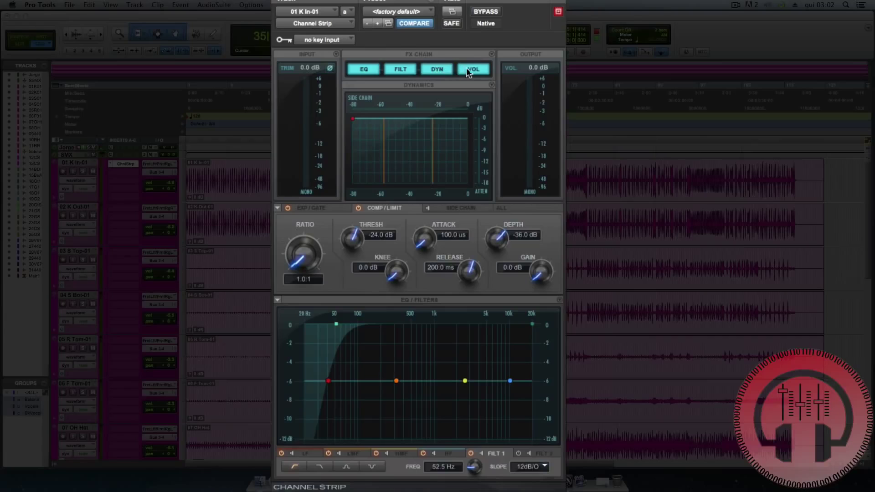
Review the dynamics section's expander/gate, compressor/limiter and side-chain settings, including the combined view of all parameters
left_click(458, 208)
left_click(308, 207)
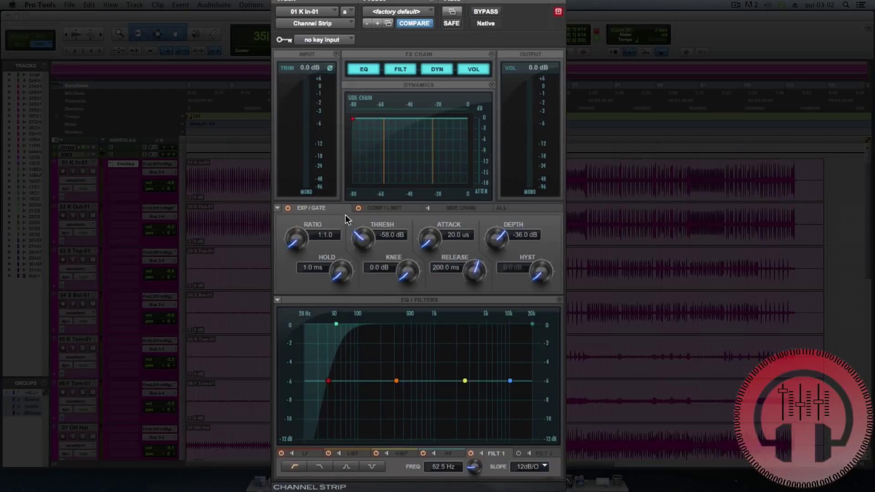
left_click(386, 208)
left_click(462, 208)
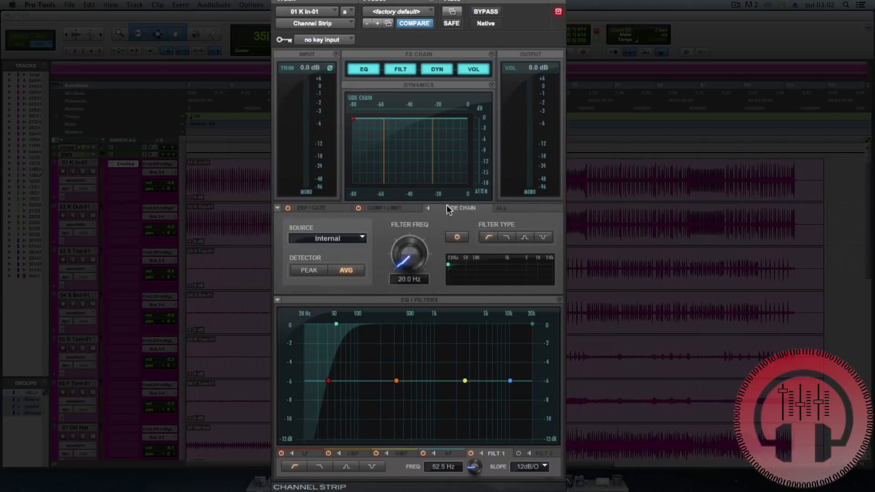
left_click(504, 208)
left_click(469, 207)
left_click(505, 208)
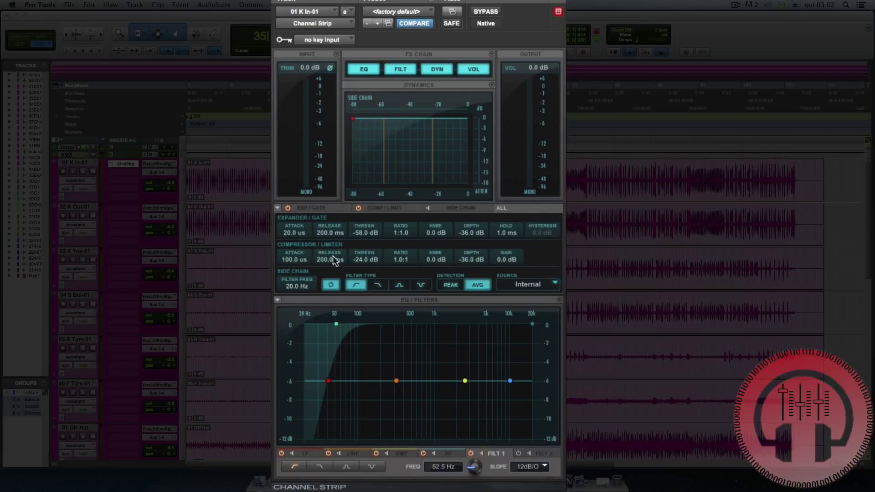
Set the side-chain filter to band-pass at 4.5 kHz and switch the filter off
left_click(452, 208)
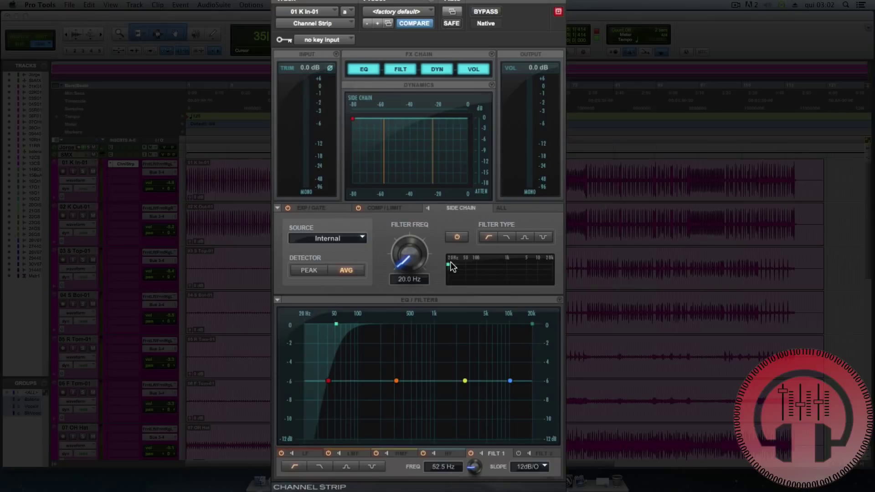
left_click_drag(409, 267, 403, 230)
left_click(525, 237)
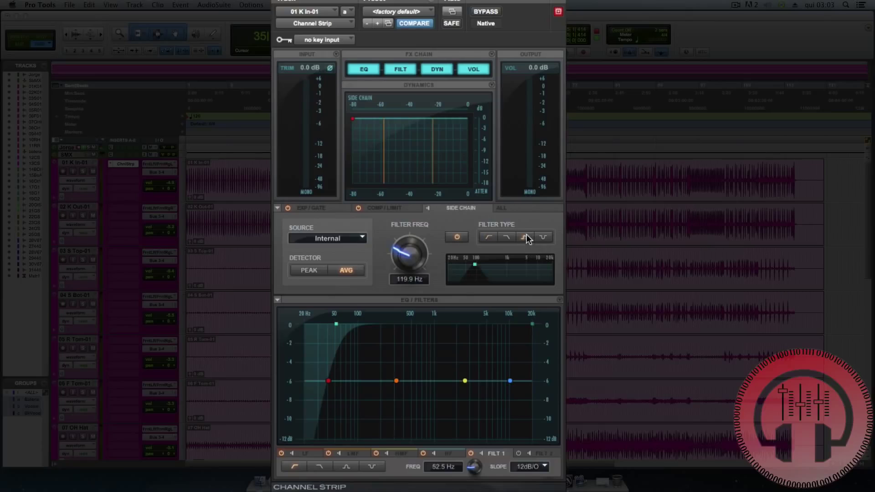
mouse_move(403, 267)
left_mouse_down()
mouse_move(411, 225)
mouse_move(421, 220)
mouse_move(406, 254)
left_mouse_up()
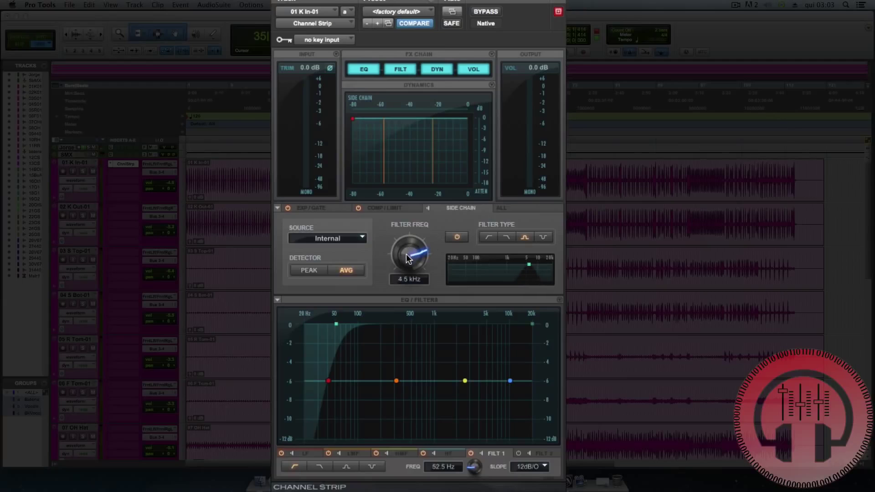
left_click(453, 238)
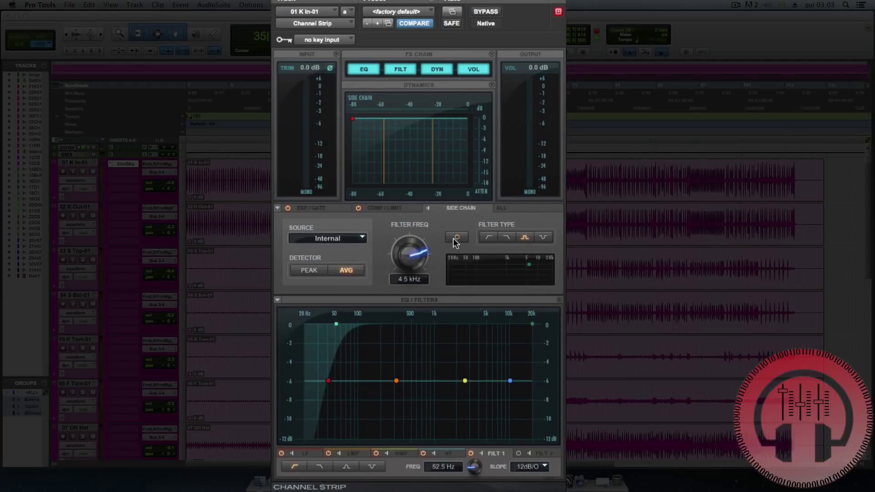
Show the expander/gate settings and solo the 01 K In-01 track during a short playback
left_click(403, 206)
left_click(321, 206)
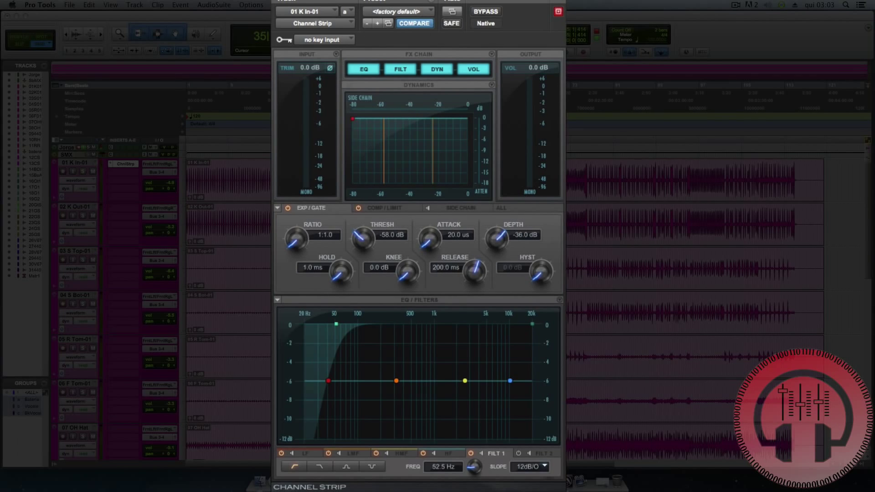
left_click_drag(397, 2, 512, 2)
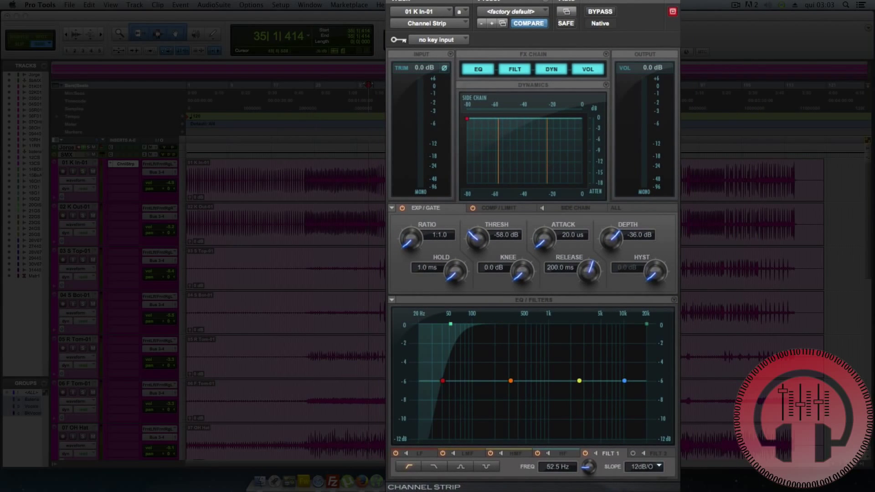
key("space")
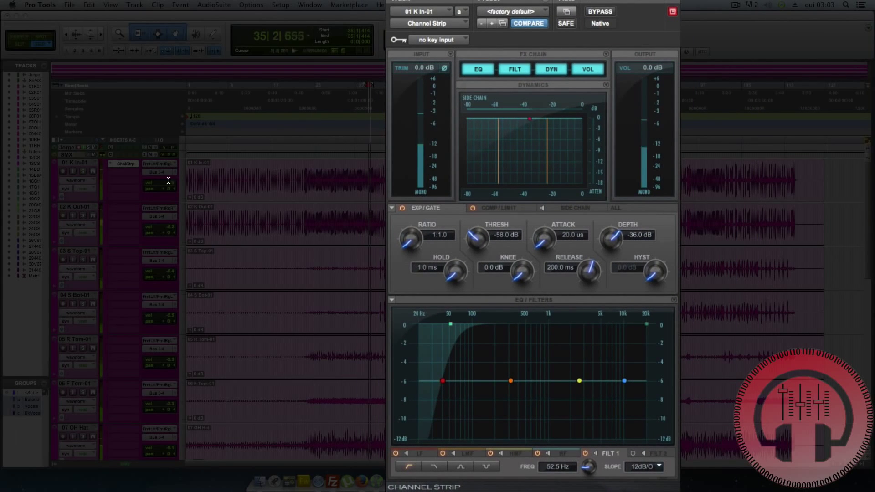
left_click(82, 173)
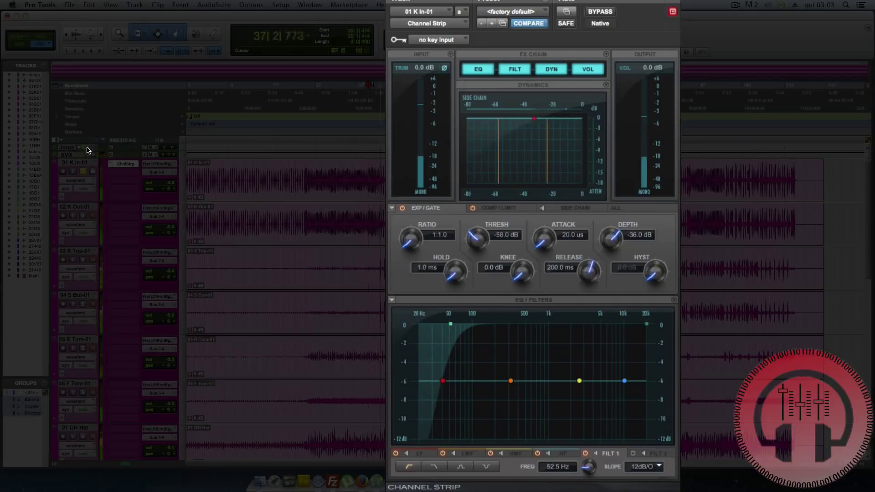
key("space")
Select the passage from about bar 23 to bar 36 and play it with loop playback enabled
left_click_drag(304, 176, 378, 172)
right_click(562, 42)
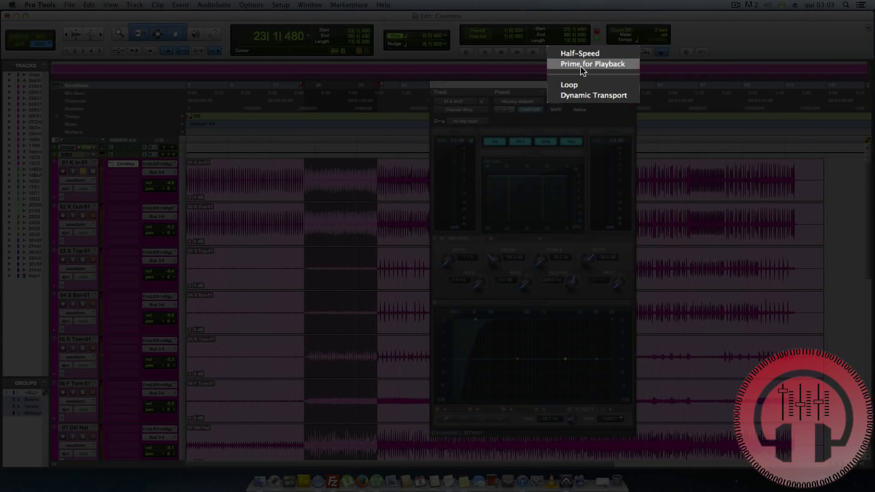
left_click(583, 86)
key("space")
mouse_move(482, 1)
left_mouse_down()
mouse_move(425, 6)
mouse_move(468, 6)
left_mouse_up()
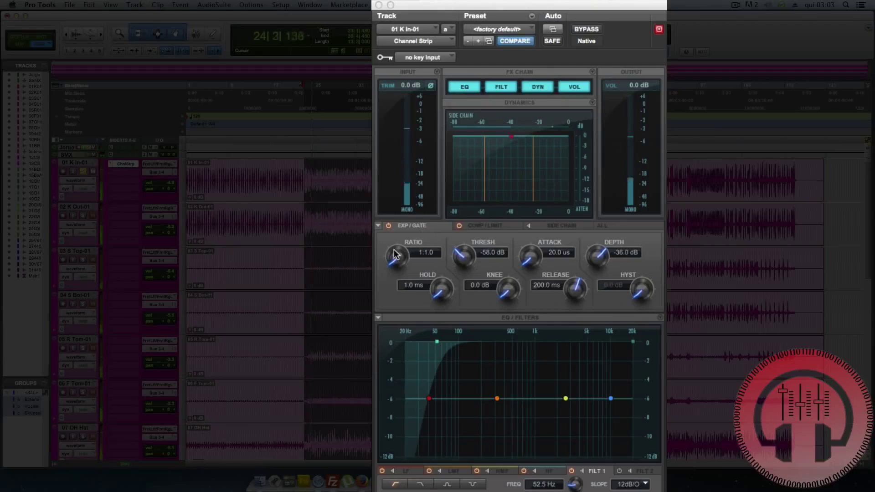
Set the expander/gate to a threshold of -10.0 dB and a ratio of 1:1.8 while listening to the kick
mouse_move(396, 254)
left_mouse_down()
mouse_move(400, 223)
mouse_move(393, 226)
left_mouse_up()
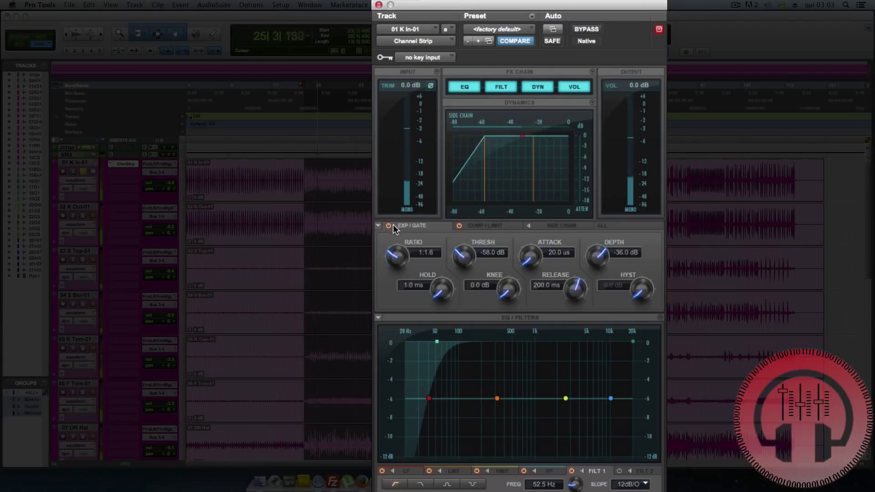
left_click_drag(462, 252, 480, 188)
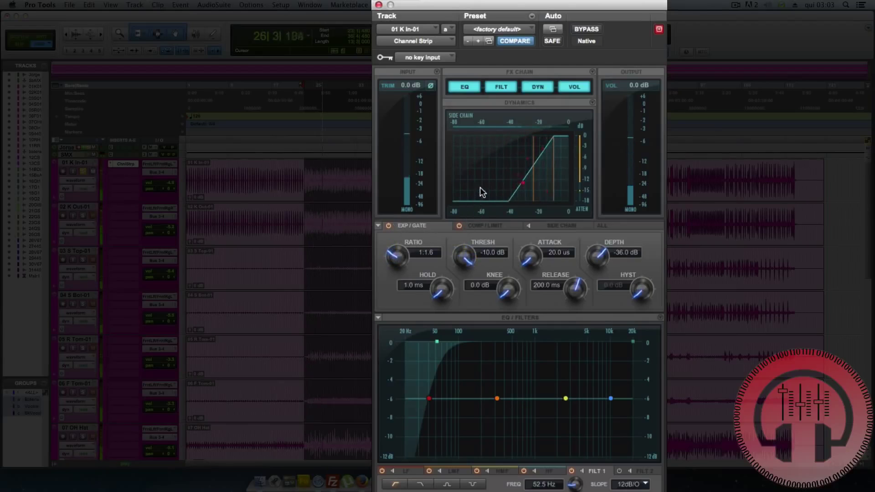
left_click_drag(399, 252, 377, 263)
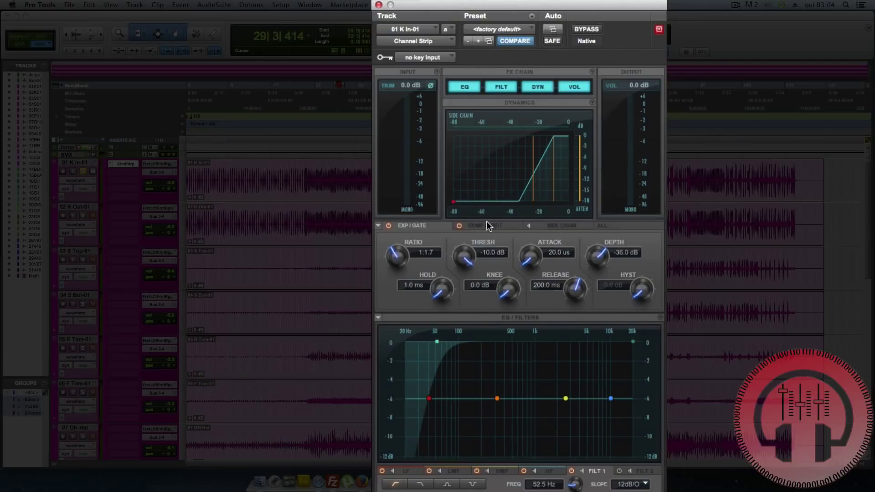
key("space")
mouse_move(395, 253)
left_mouse_down()
mouse_move(395, 274)
mouse_move(400, 264)
left_mouse_up()
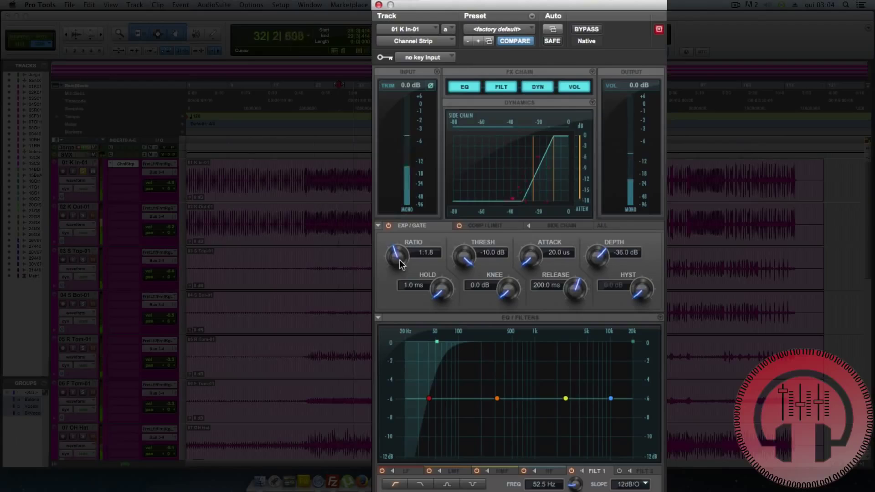
Compare the kick with the expander/gate bypassed and enabled, and stop playback
left_click(388, 225)
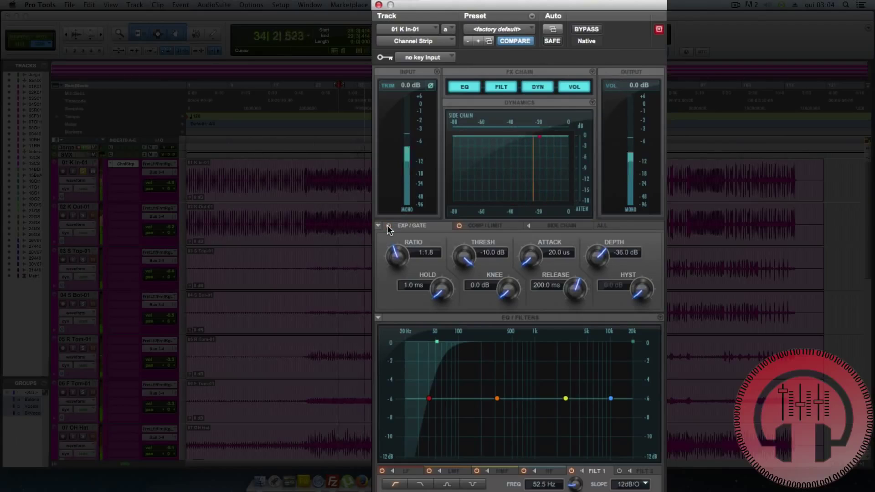
left_click(388, 226)
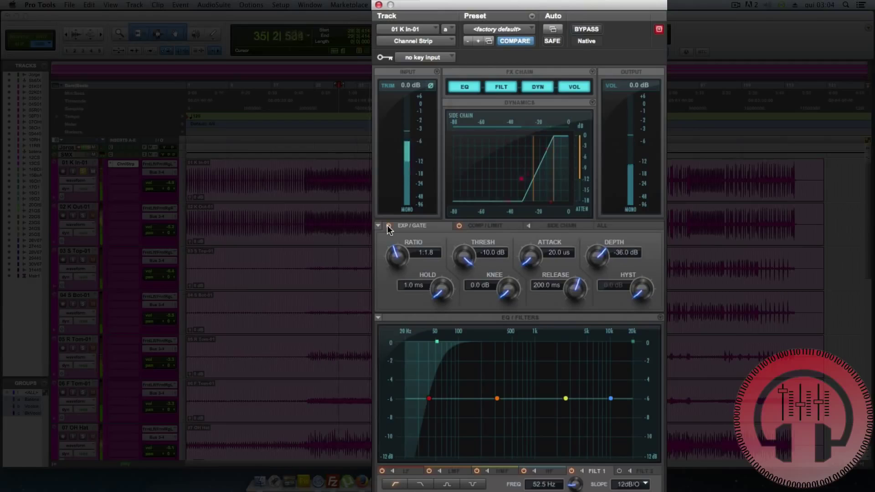
key("space")
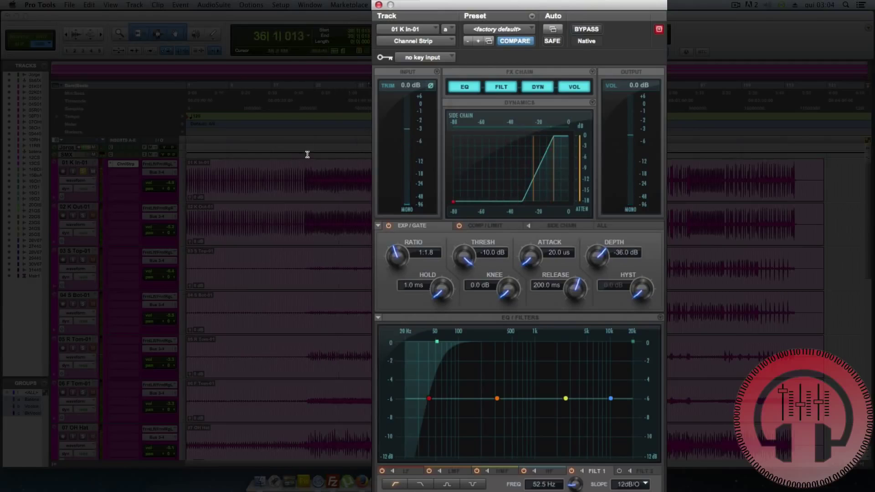
Reselect the passage from about bar 23 and set the compressor to 1.8:1 ratio, -14.7 dB threshold, 93.3 ms attack and 41.8 ms release
left_click_drag(307, 137, 371, 136)
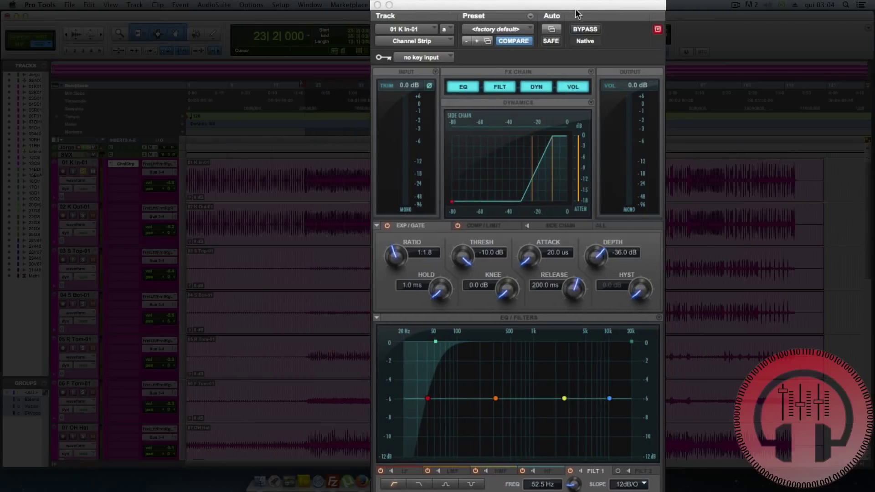
left_click_drag(577, 5, 571, 0)
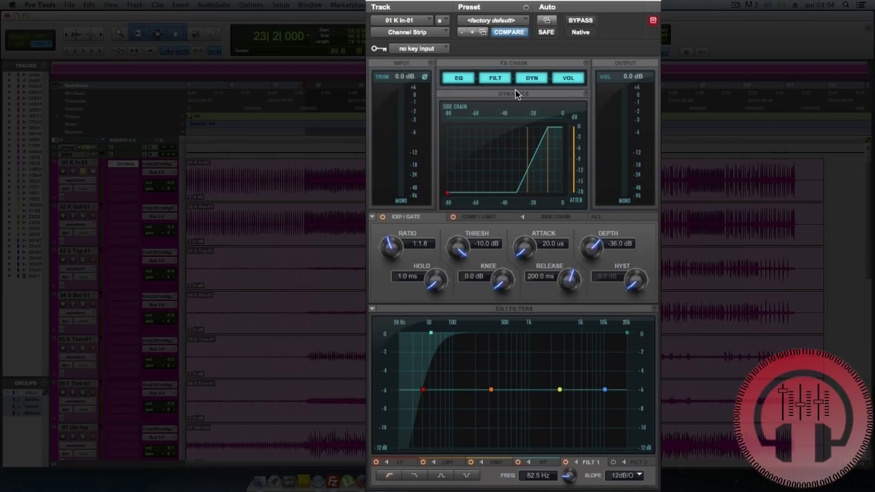
left_click(478, 217)
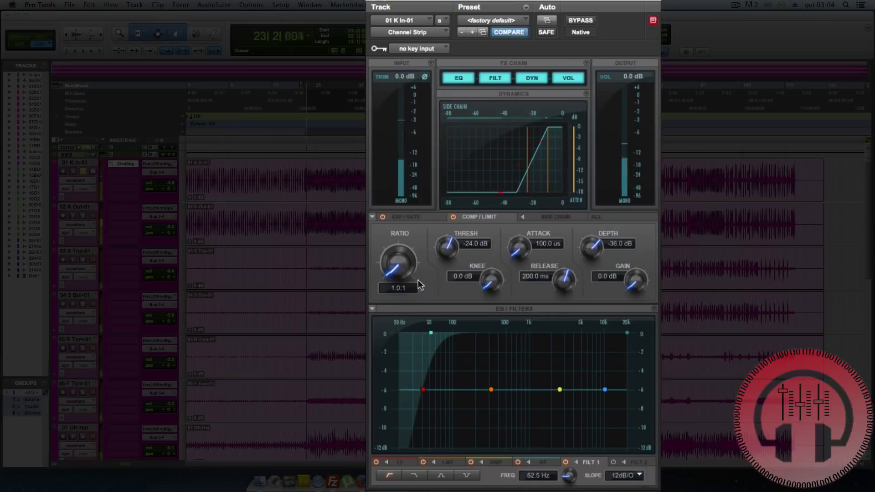
left_click_drag(398, 272, 455, 230)
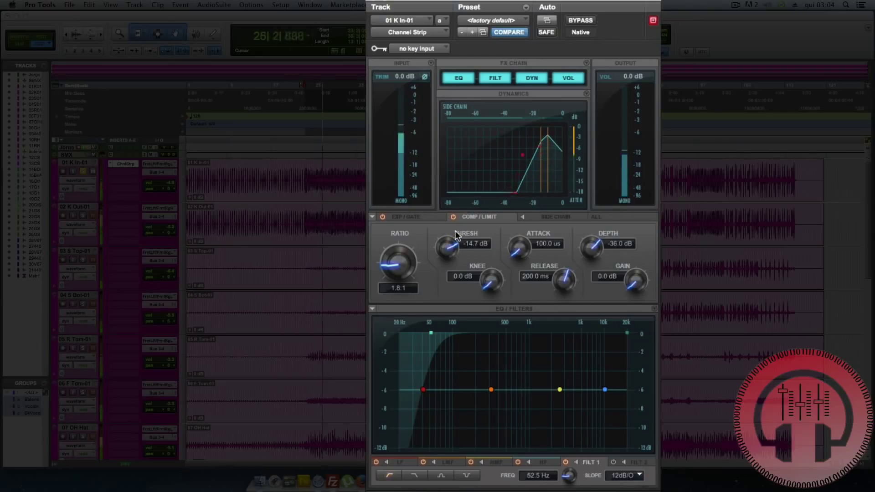
left_click_drag(519, 254, 527, 197)
left_click_drag(561, 283, 555, 297)
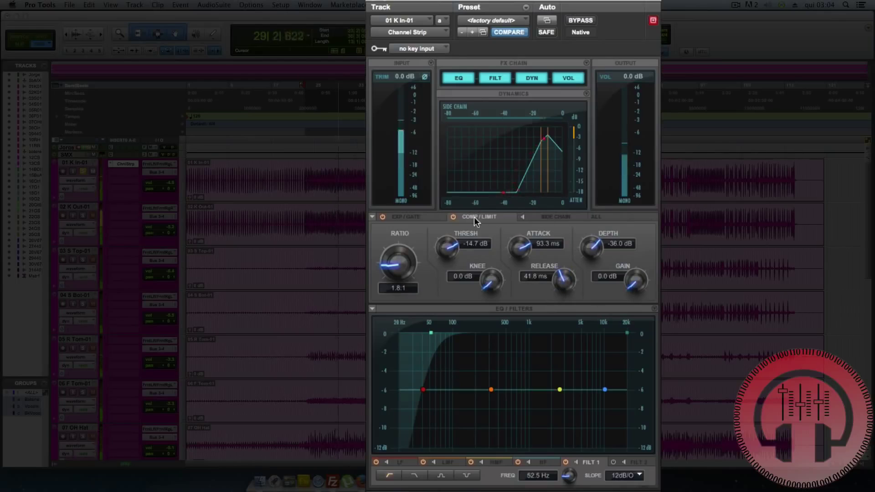
Set the compressor's threshold to -19.7 dB, ratio to 4.2:1 and gain to 3.8 dB, and compare with the compressor bypassed
left_click_drag(445, 244, 399, 238)
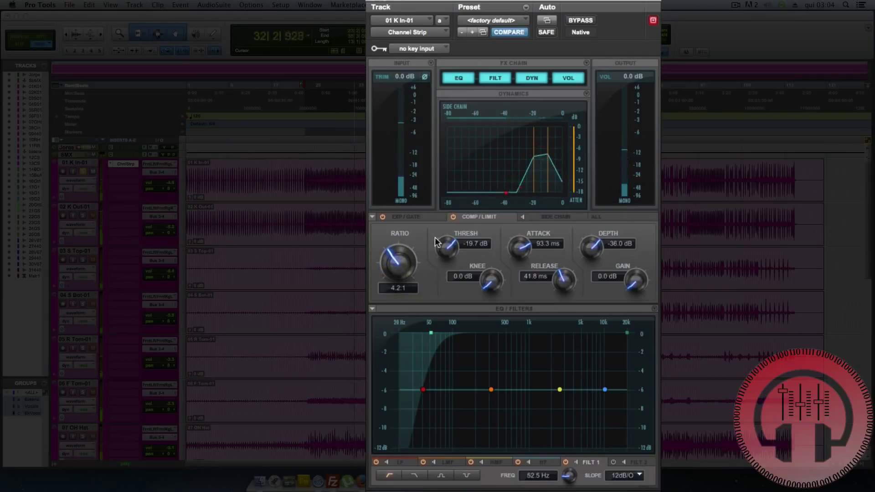
left_click_drag(633, 282, 635, 266)
left_click(454, 218)
left_click(453, 217)
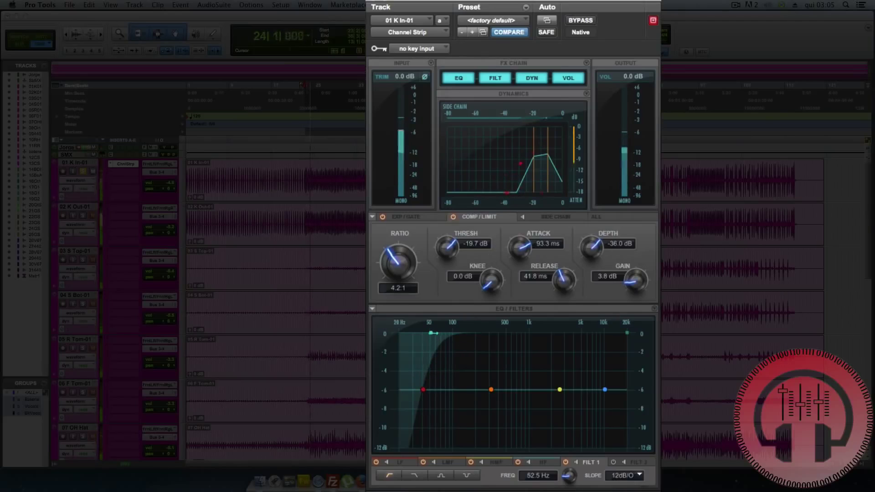
Lower Filter 1's high-pass cutoff and boost the EQ's low-frequency band by about 3.6 dB at 45.5 Hz
left_click_drag(432, 333, 407, 333)
mouse_move(426, 391)
left_mouse_down()
mouse_move(441, 371)
mouse_move(425, 368)
mouse_move(425, 376)
left_mouse_up()
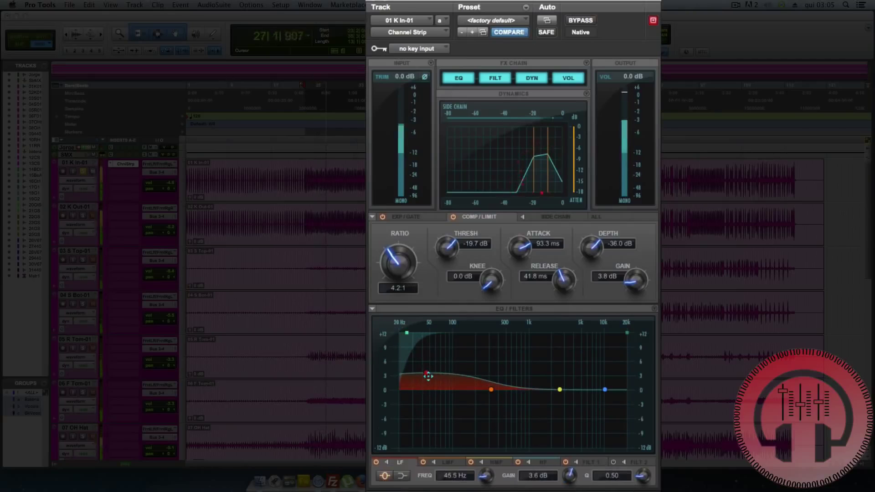
Cut the EQ's low-mid band (LMF) by about 4.8 dB at 289.1 Hz with a Q of 3.60
left_click(491, 390)
mouse_move(492, 390)
left_mouse_down()
mouse_move(502, 362)
mouse_move(508, 389)
mouse_move(498, 402)
left_mouse_up()
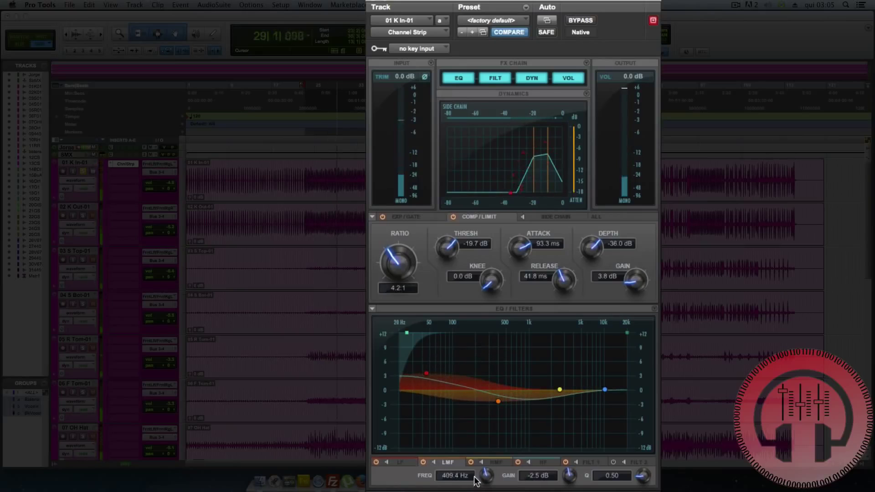
left_click_drag(486, 480, 486, 480)
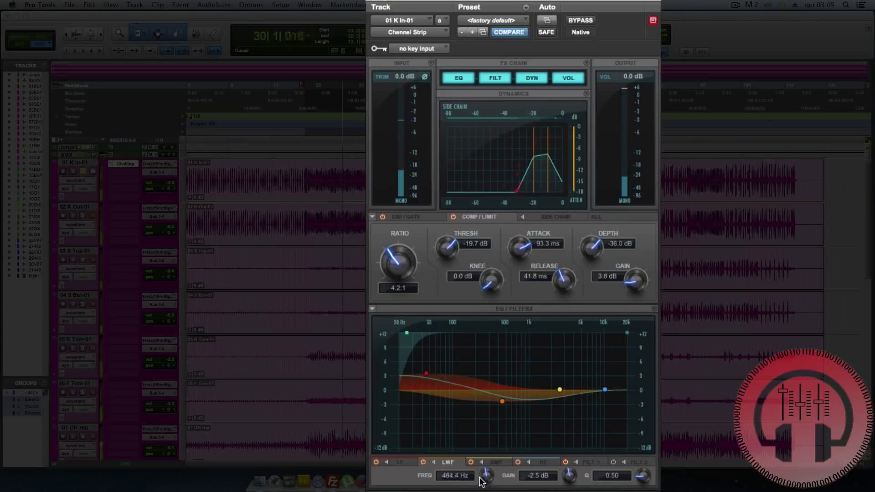
left_click_drag(570, 476, 570, 473)
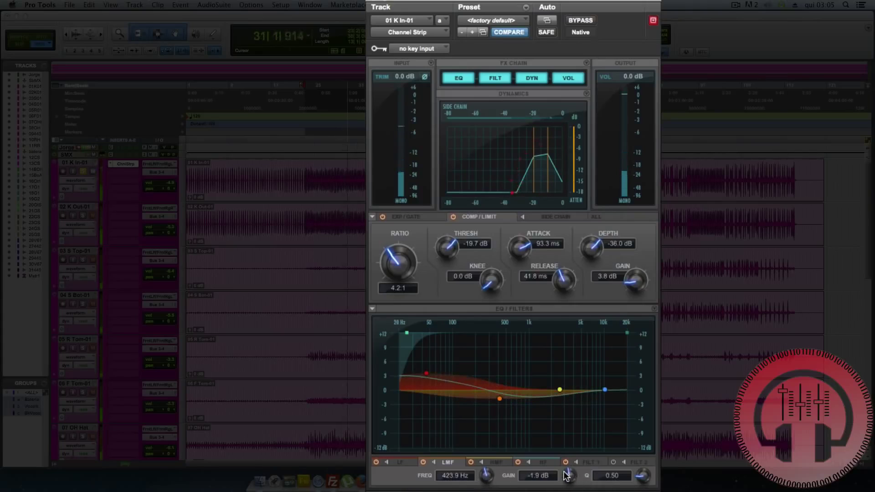
left_click_drag(642, 477, 655, 458)
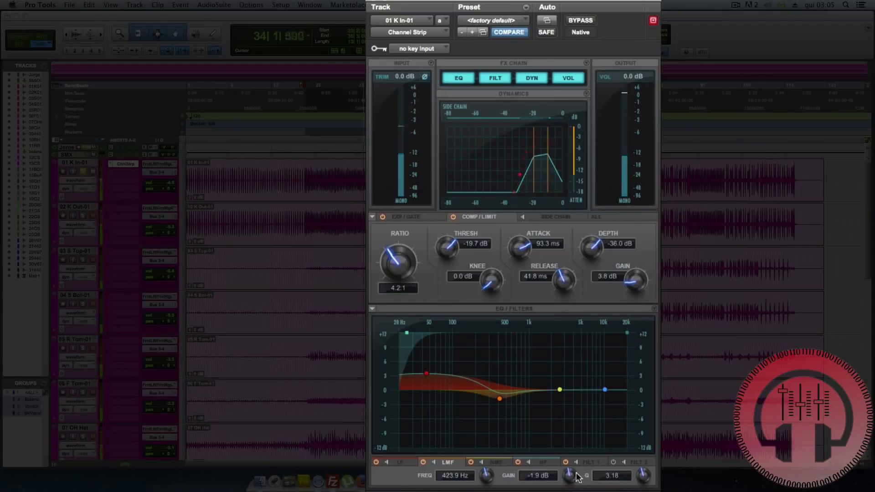
left_click_drag(571, 474, 570, 483)
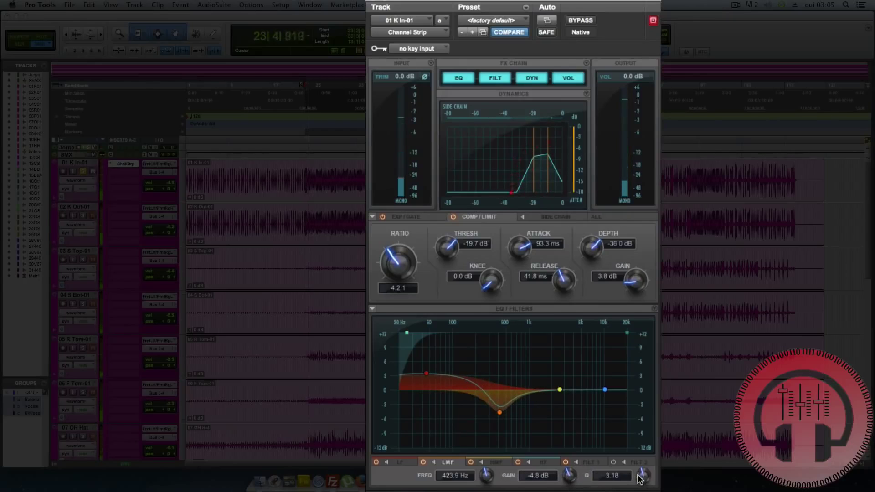
mouse_move(643, 477)
left_mouse_down()
mouse_move(632, 489)
mouse_move(639, 474)
left_mouse_up()
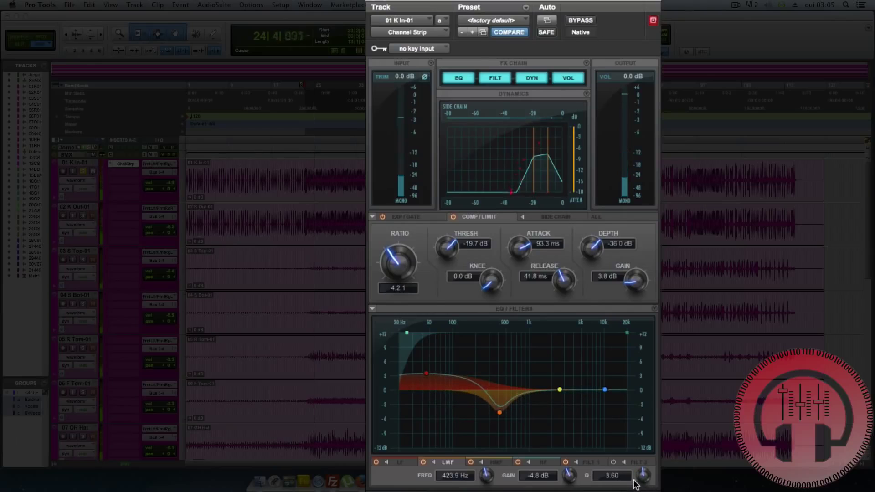
left_click_drag(484, 483, 475, 491)
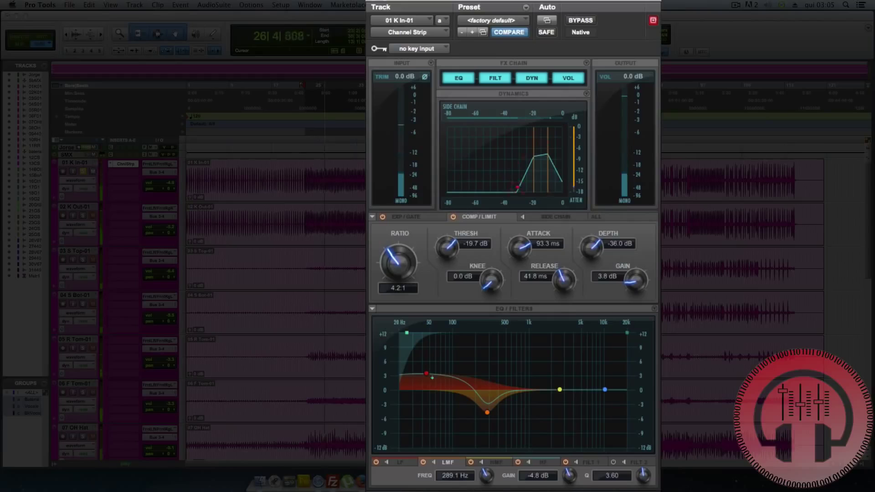
Set the EQ's low band to about 2.6 dB at 50.3 Hz and its high band to 2.9 dB at 14.6 kHz with Q 1.51
mouse_move(424, 377)
left_mouse_down()
mouse_move(426, 387)
mouse_move(429, 378)
left_mouse_up()
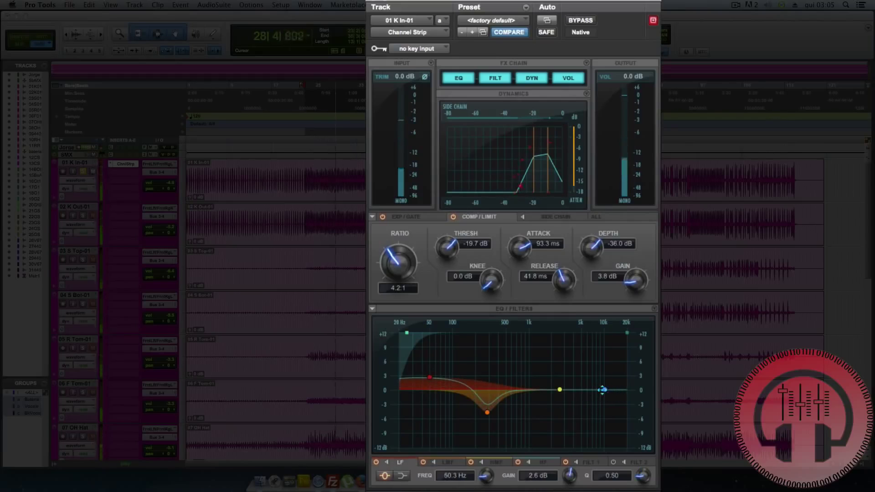
left_click_drag(605, 390, 616, 377)
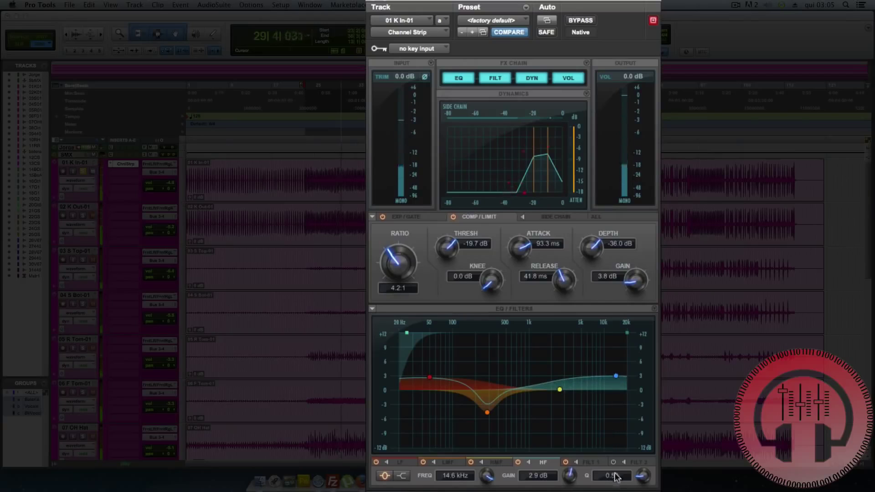
left_click_drag(643, 476, 645, 465)
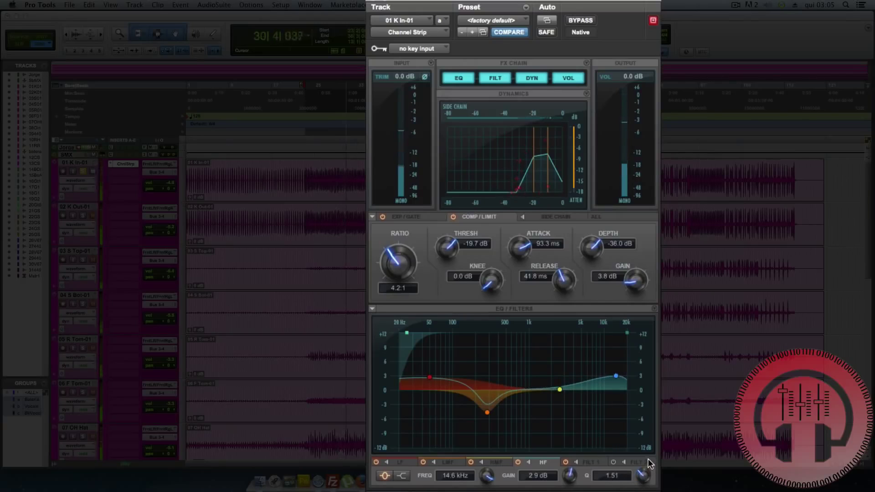
Boost the EQ's high-mid band (HMF) by about 4.6 dB at 4.1 kHz with Q 2.64, and compare with the whole plug-in bypassed
left_click_drag(560, 389, 570, 373)
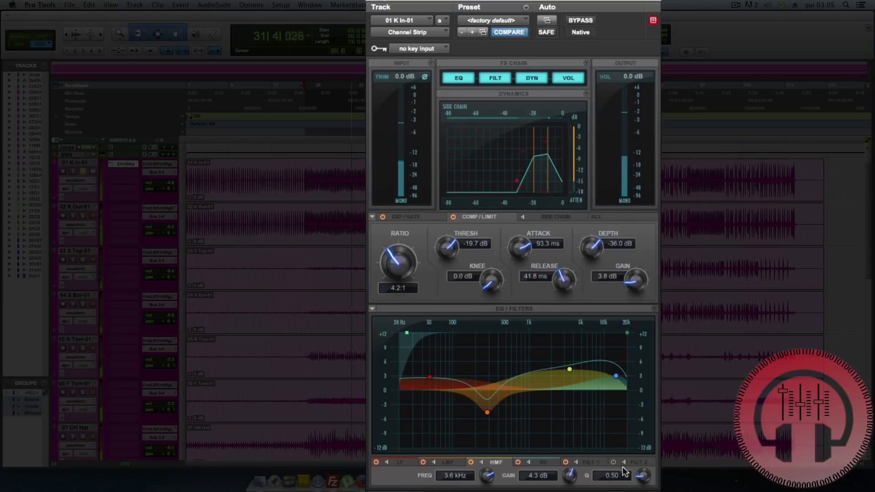
left_click_drag(643, 475, 652, 454)
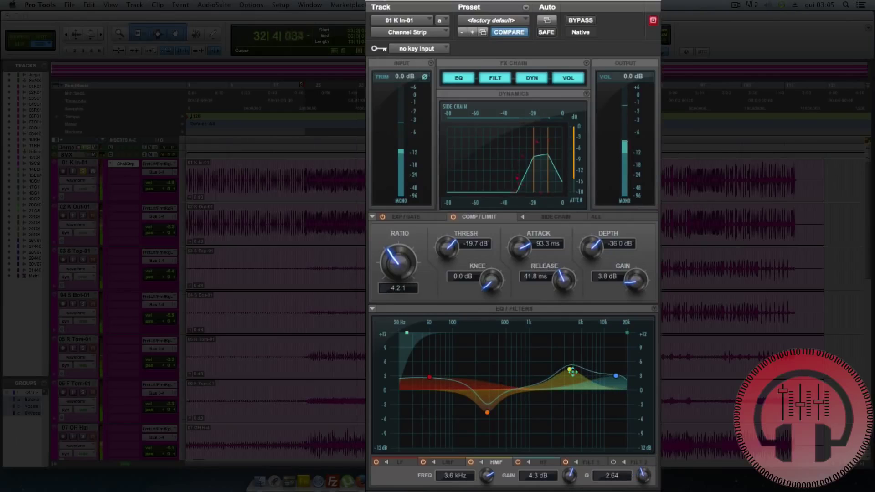
mouse_move(567, 370)
left_mouse_down()
mouse_move(587, 346)
mouse_move(560, 339)
mouse_move(576, 345)
mouse_move(574, 368)
left_mouse_up()
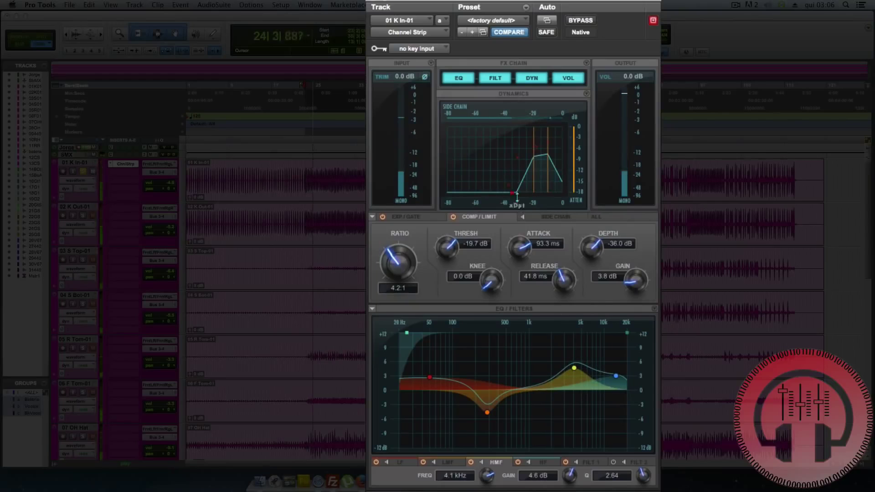
left_click(581, 20)
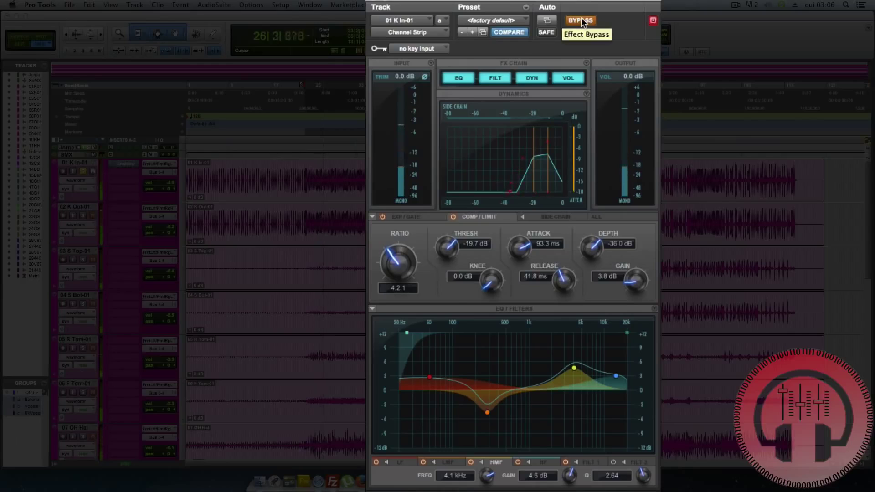
left_click(581, 20)
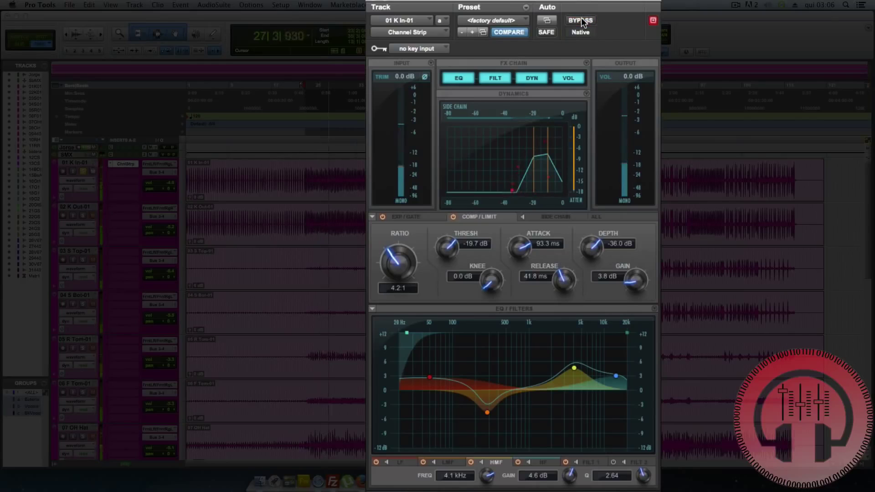